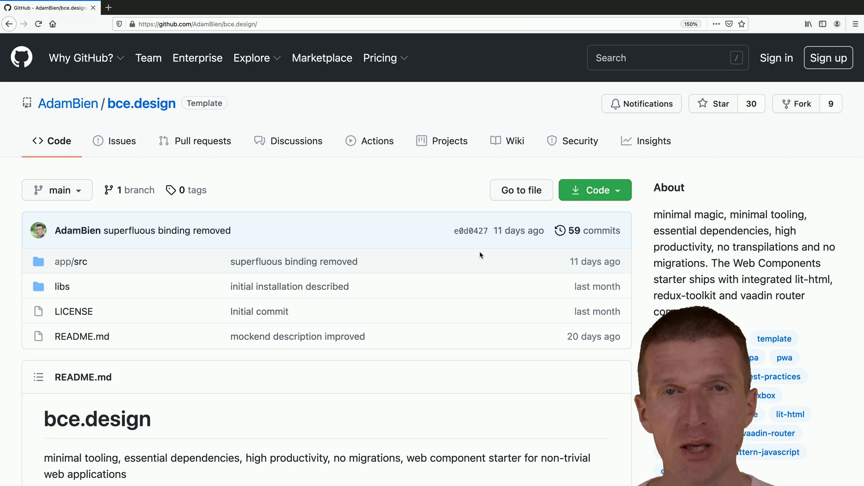
- Switch from the Firefox bce.design page to the editor showing micro-a's index.html
key(ctrl+Right)
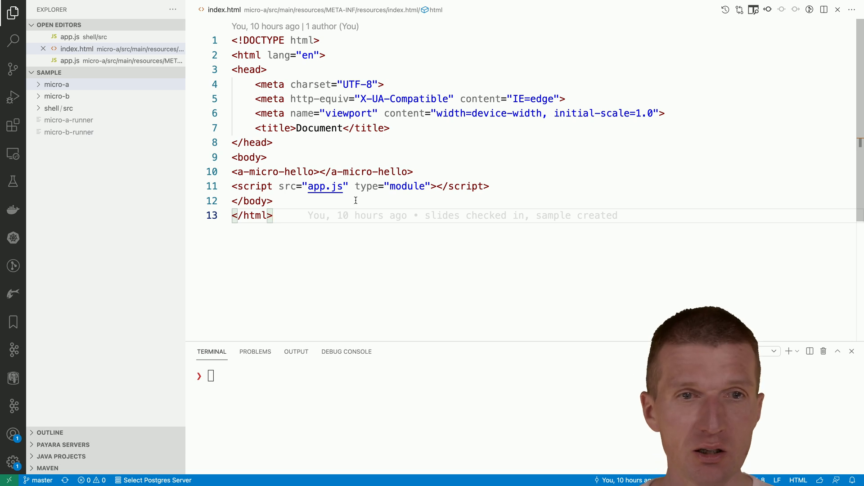
- Expand shell/src in the Explorer and collapse its images and localstorage subfolders
click(60, 108)
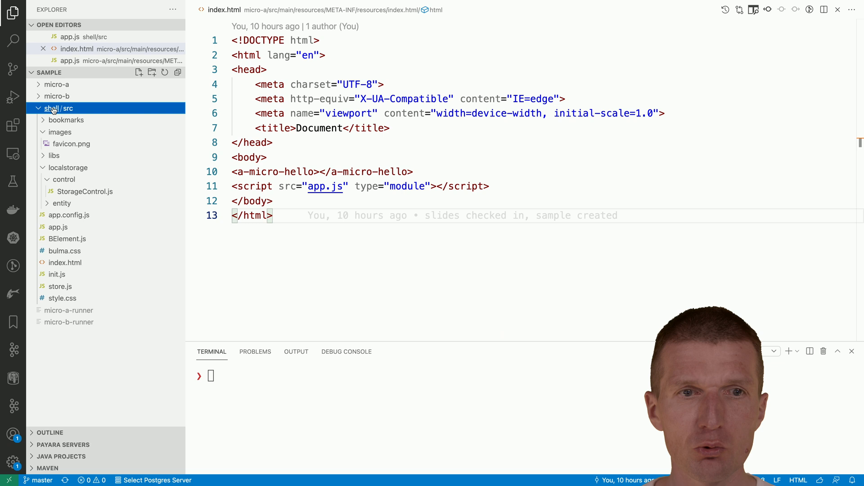
click(43, 133)
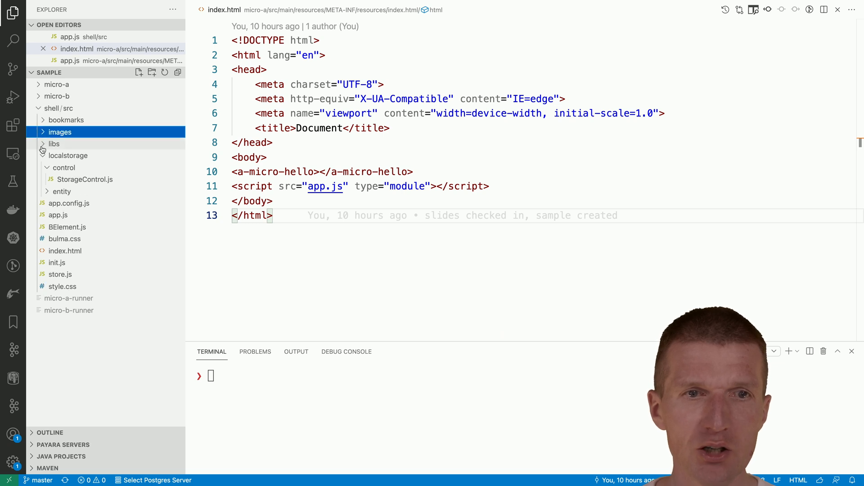
click(43, 156)
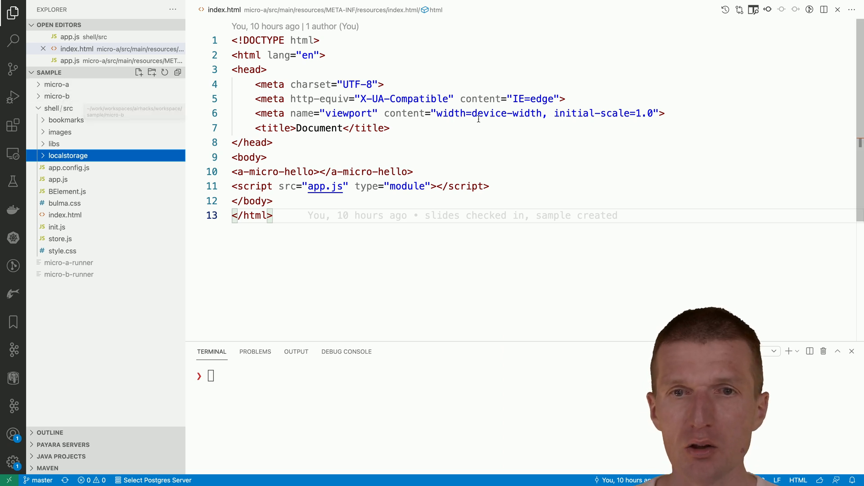
- List the sample directory and launch ./micro-a-runner, serving on port 8080
key(ctrl+Right)
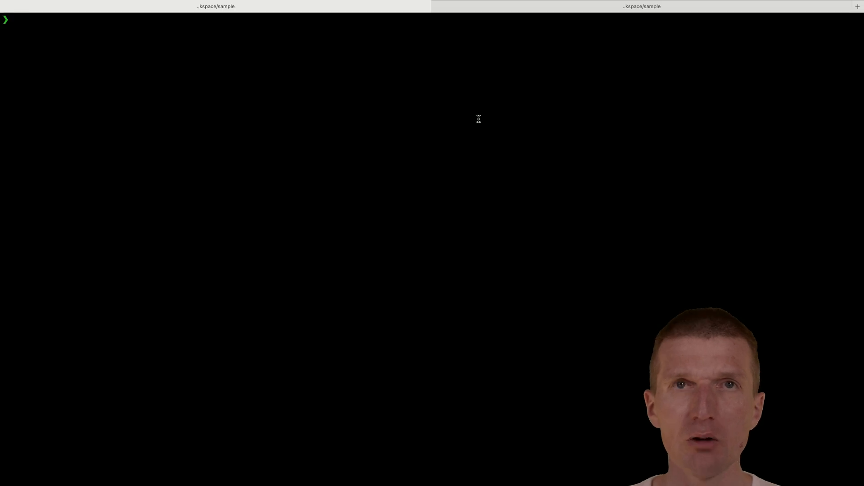
text(ls)
key(Return)
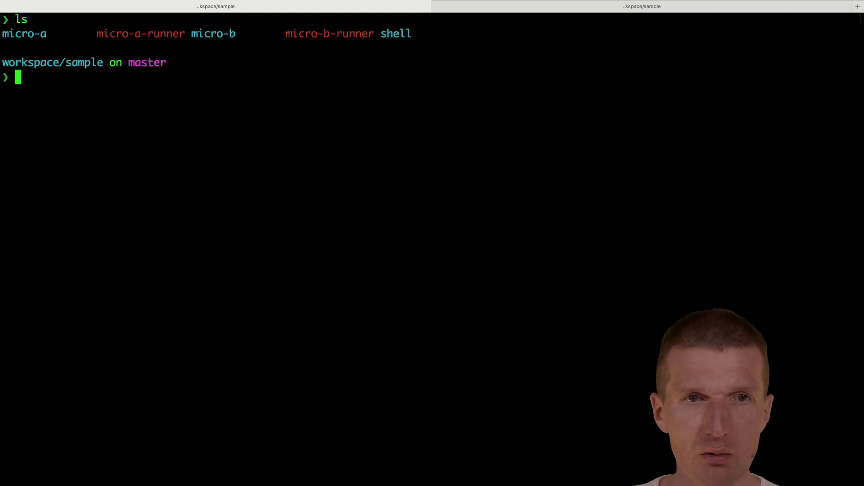
text(.)
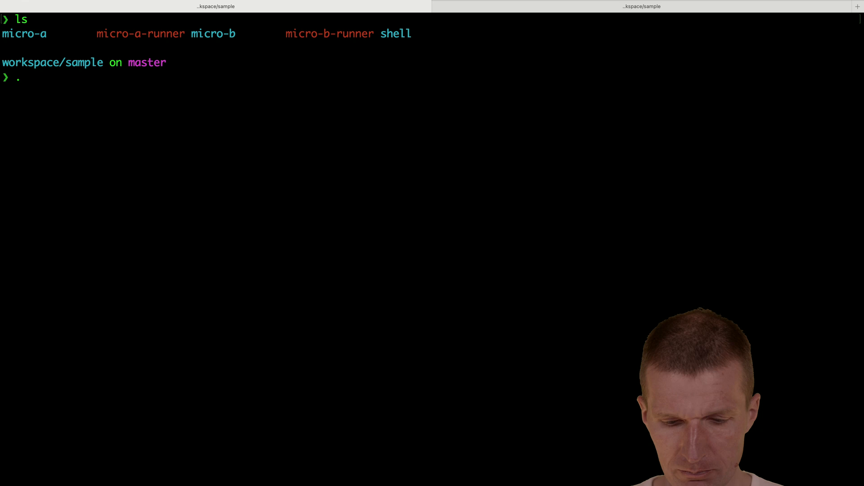
text(/micr)
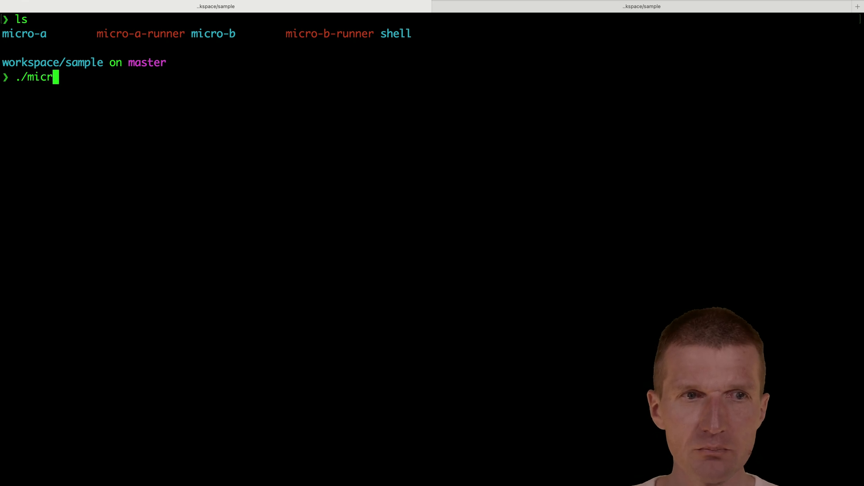
text(i)
key(BackSpace)
key(BackSpace)
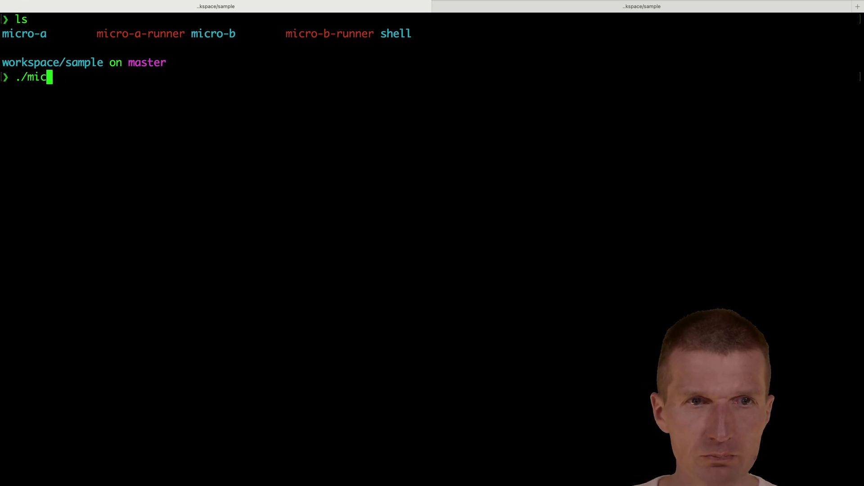
text(ro-a)
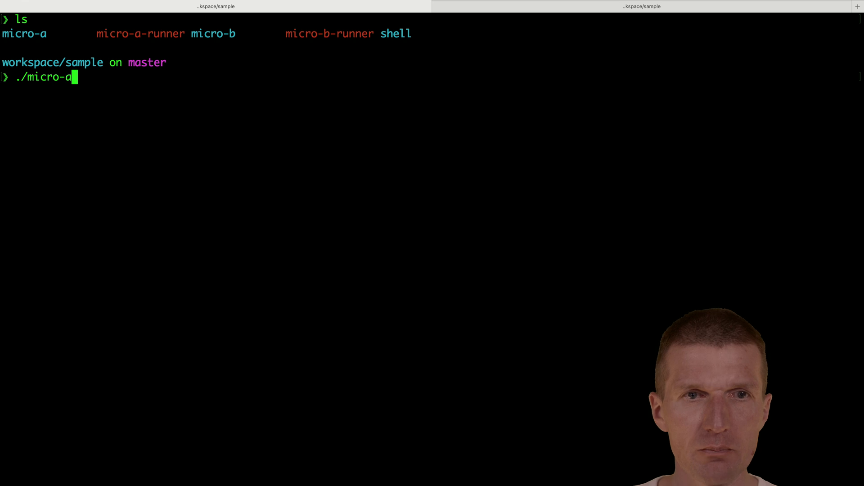
key(Tab)
key(Tab)
key(Return)
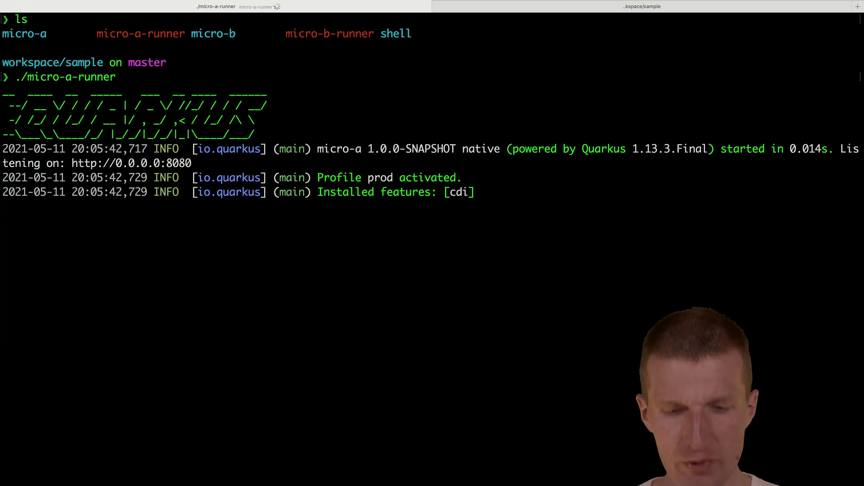
key(super+t)
text(ls)
key(Return)
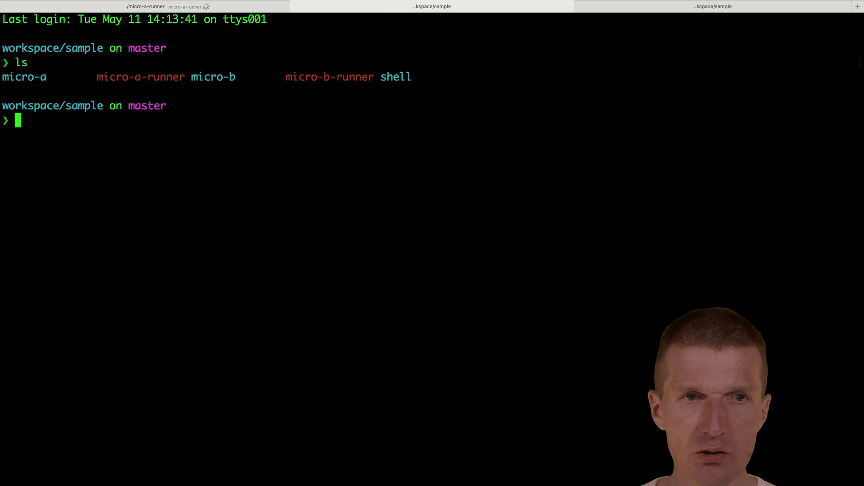
text(./micr)
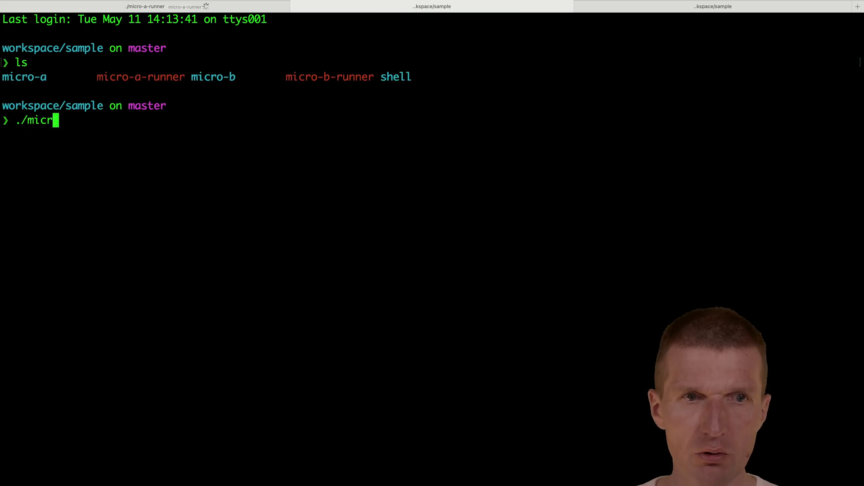
text(o-b)
key(Tab)
key(Tab)
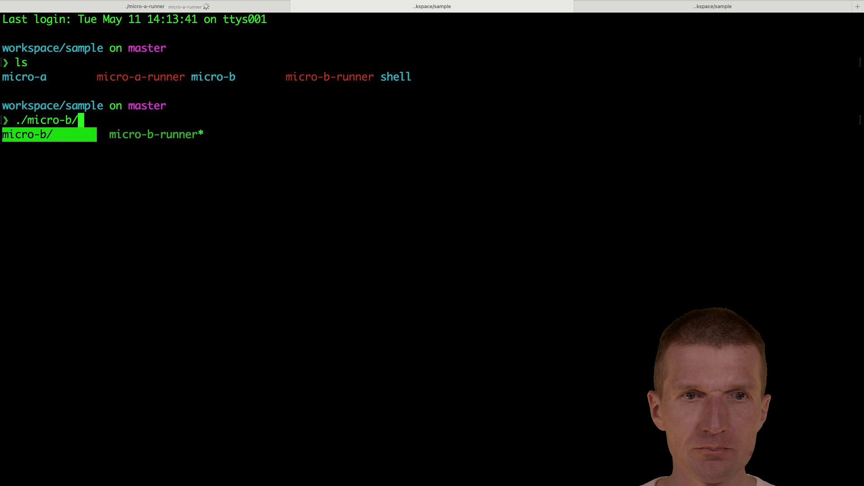
key(Tab)
key(Return)
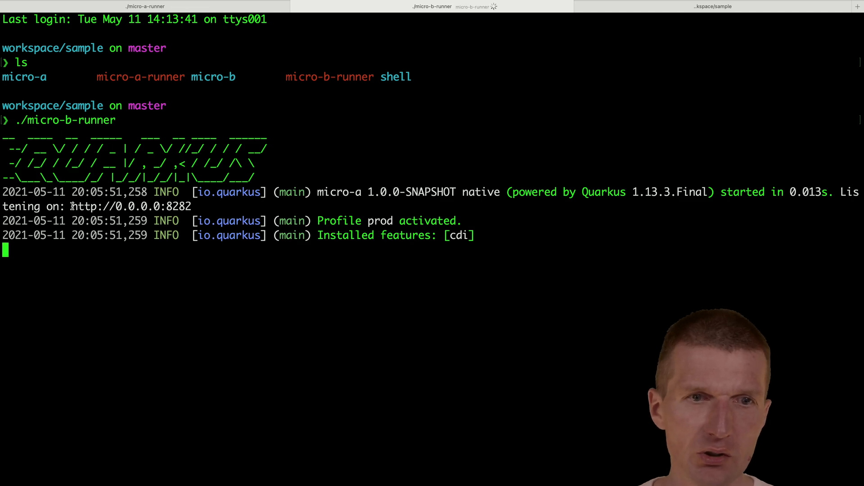
drag(73, 205, 194, 206)
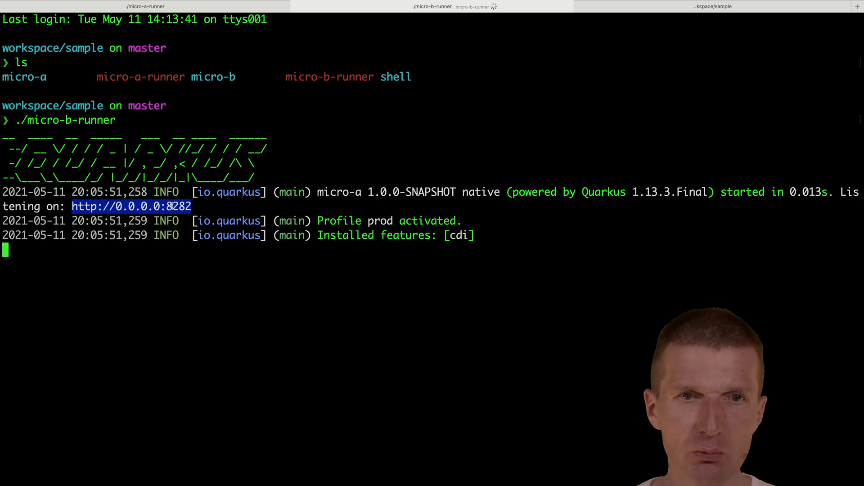
key(ctrl+Left)
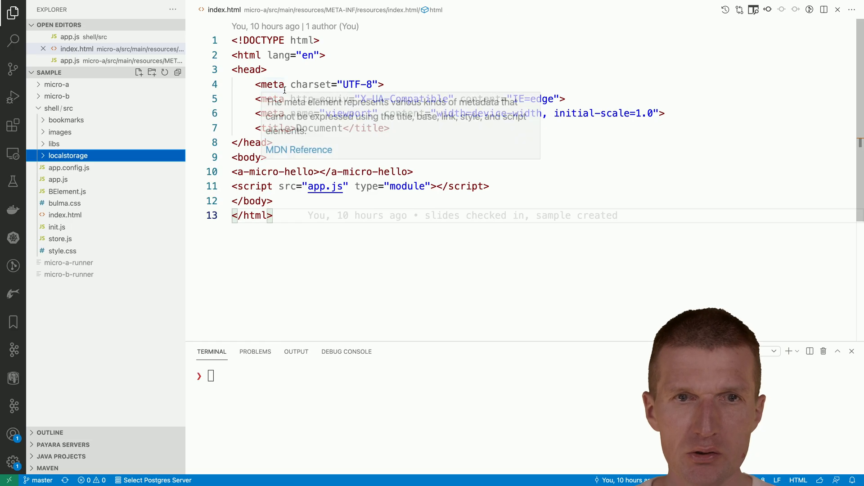
key(ctrl+Left)
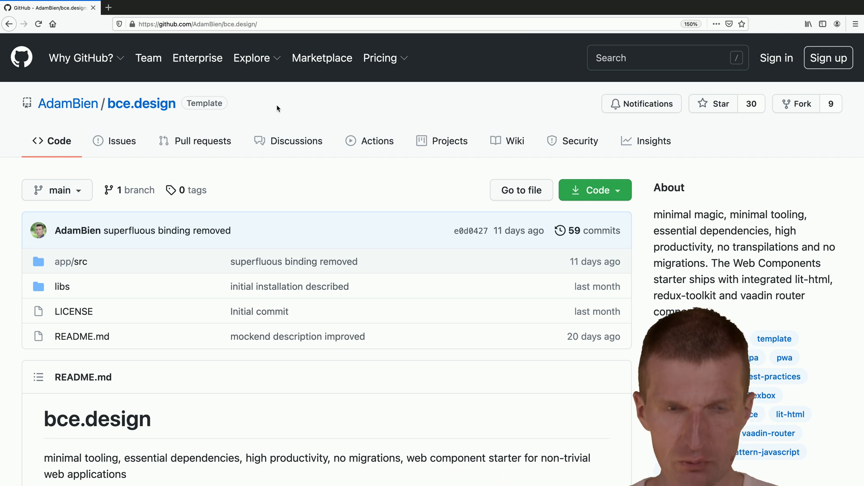
key(ctrl+t)
text(http://0.0.0.0:8282)
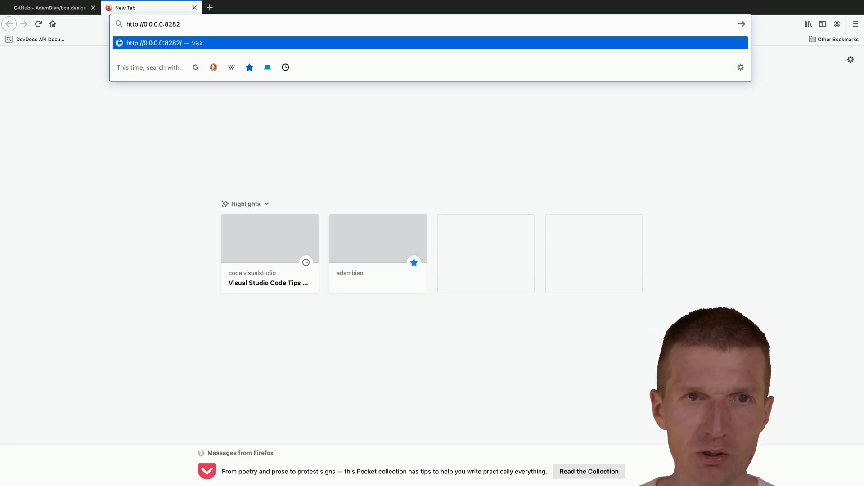
key(Return)
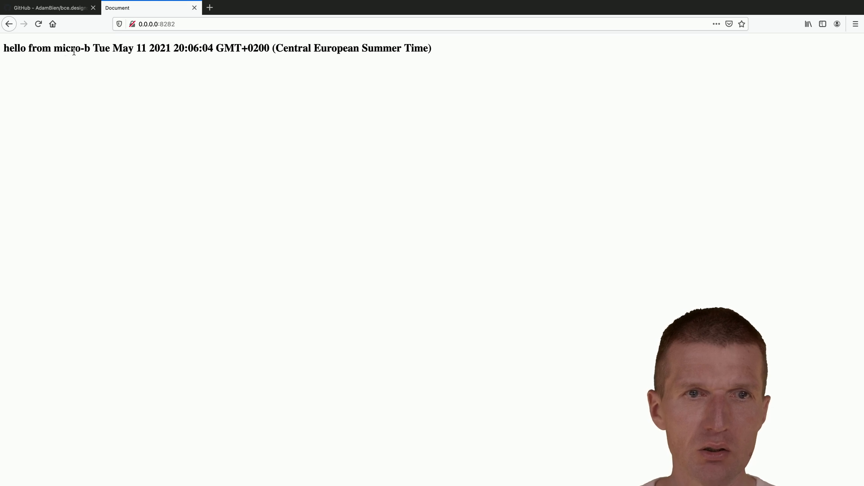
click(172, 25)
click(160, 24)
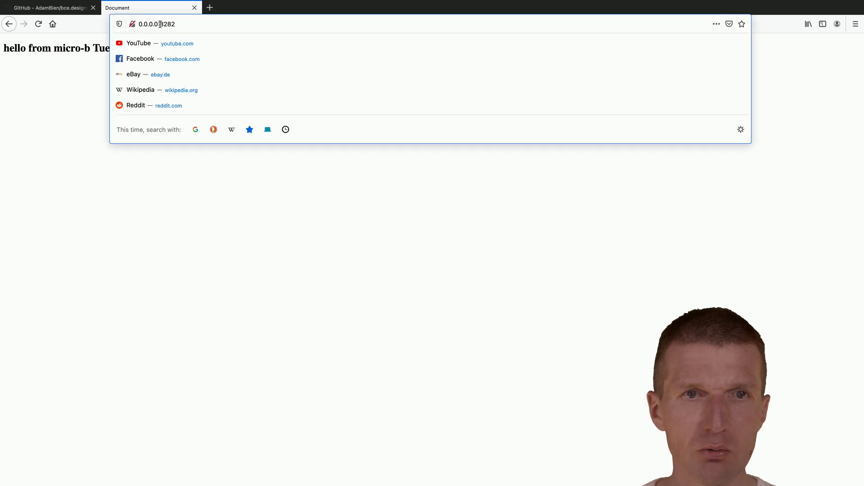
key(ctrl+t)
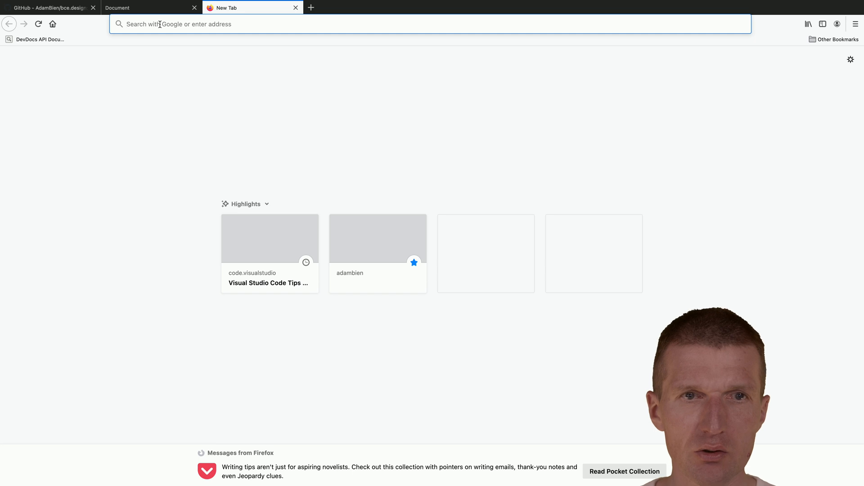
text(http://0.0.0.0:8282)
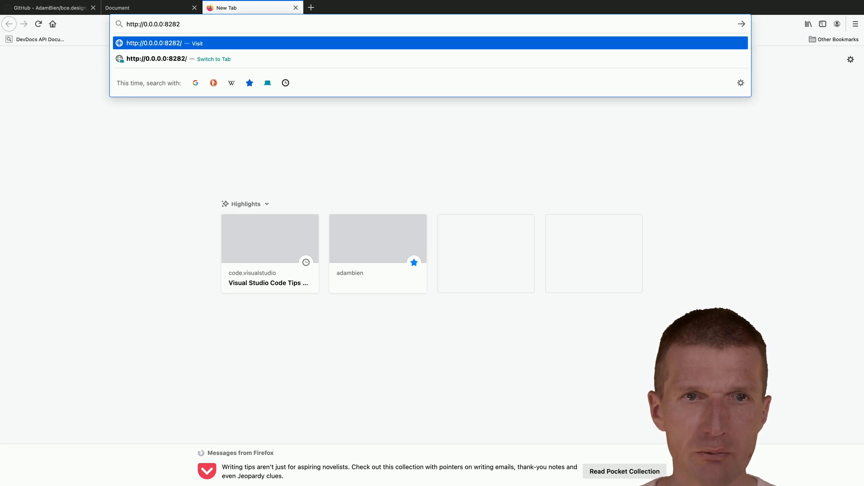
key(BackSpace)
key(BackSpace)
key(BackSpace)
text(080)
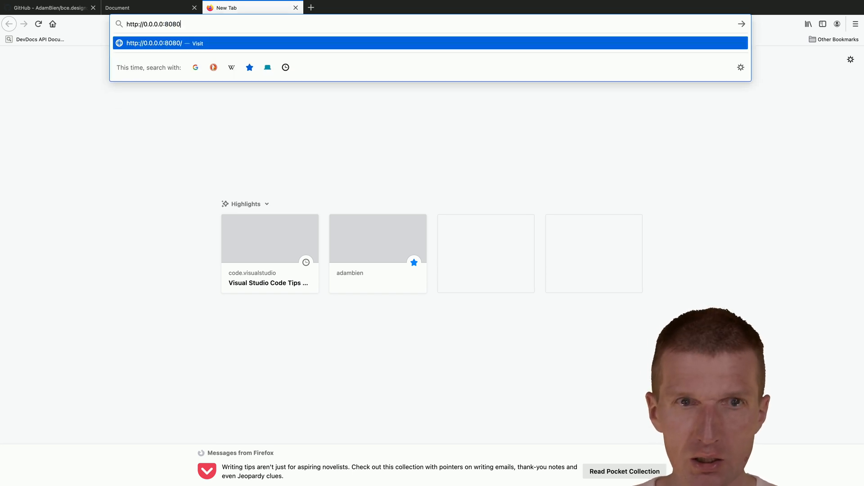
key(Return)
click(168, 13)
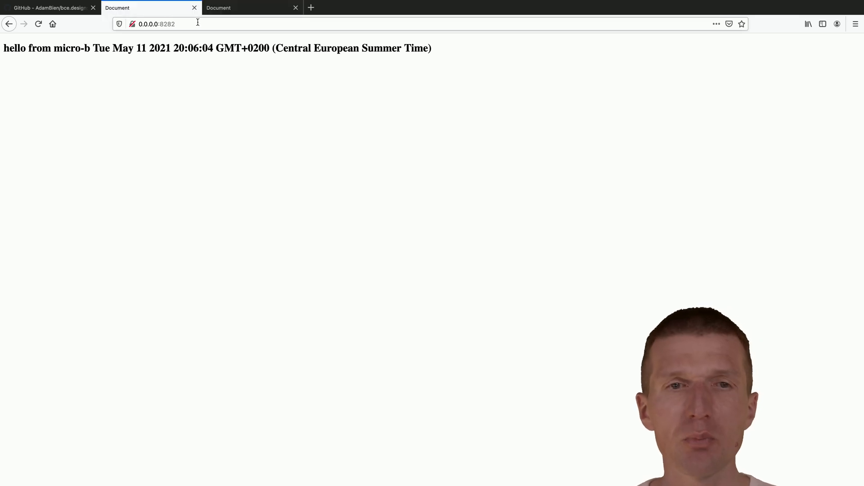
click(234, 9)
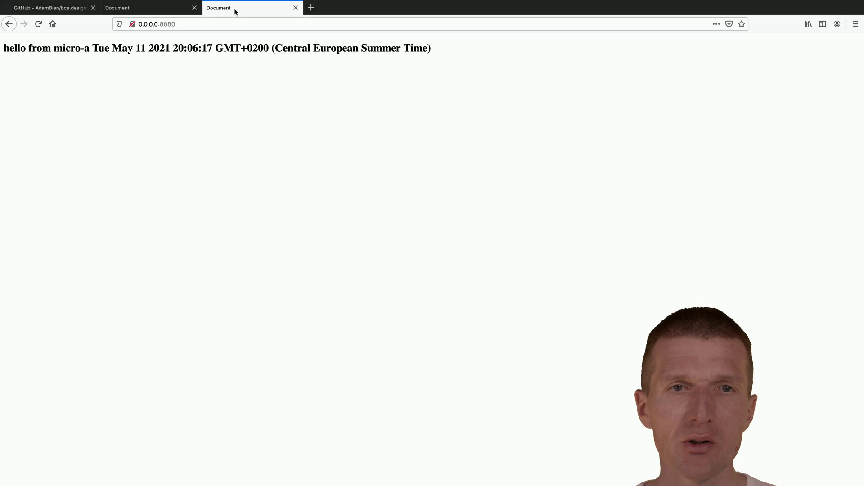
key(alt+Tab)
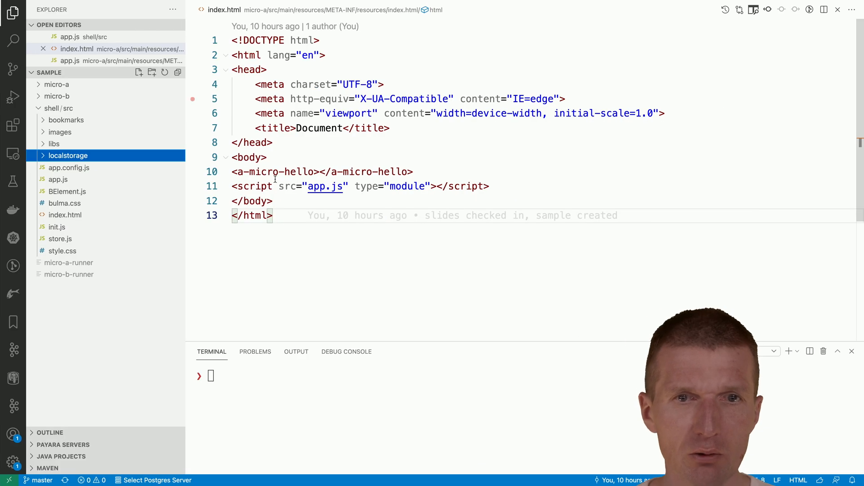
- From micro-a's index.html follow app.js to the MicroHello.js component rendering 'hello from micro-a'
click(57, 84)
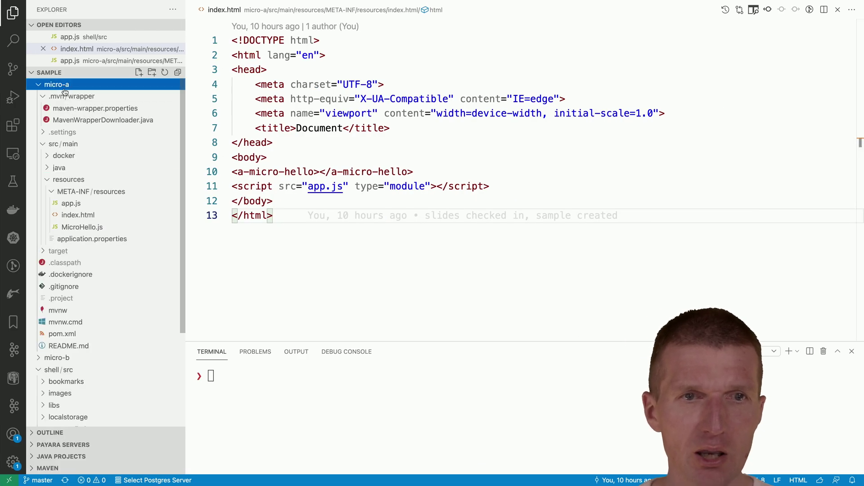
click(78, 215)
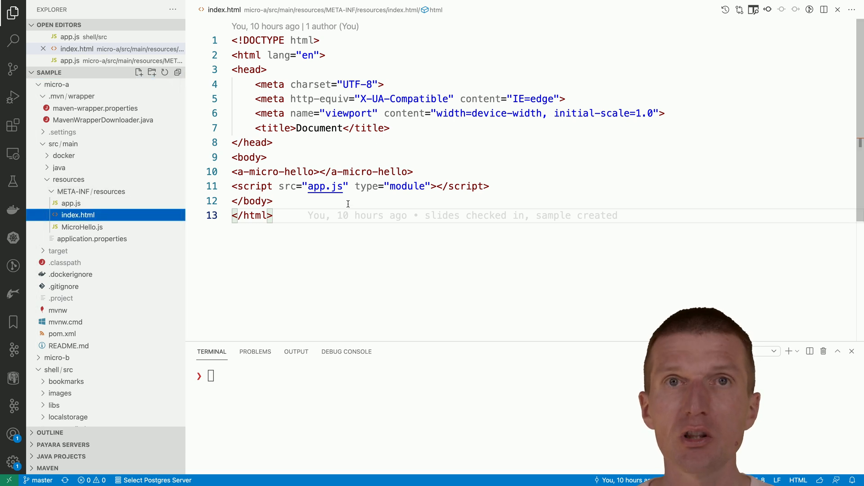
ctrl+click(325, 187)
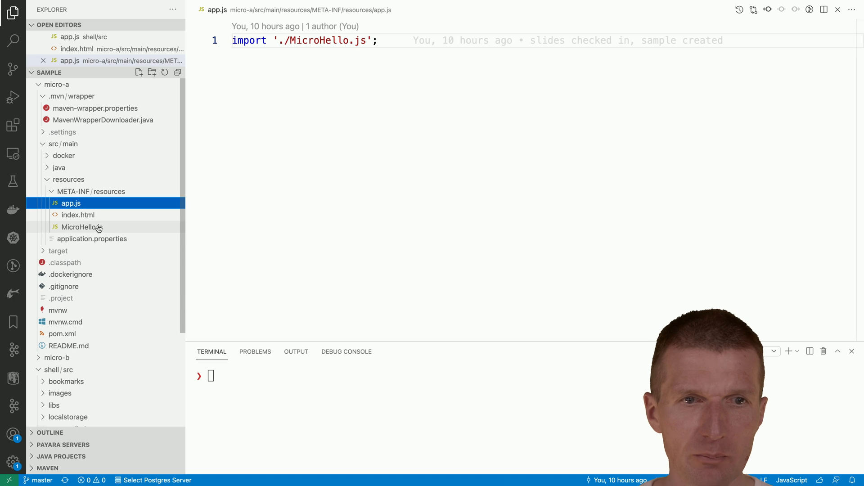
click(82, 227)
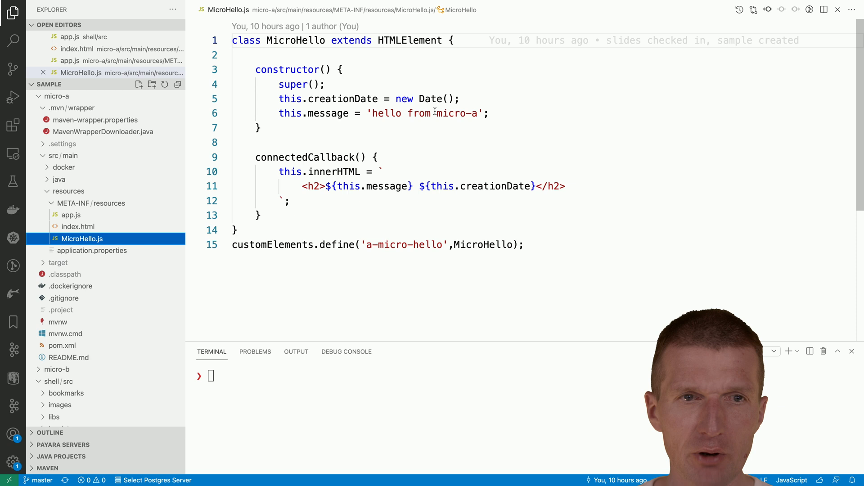
click(56, 96)
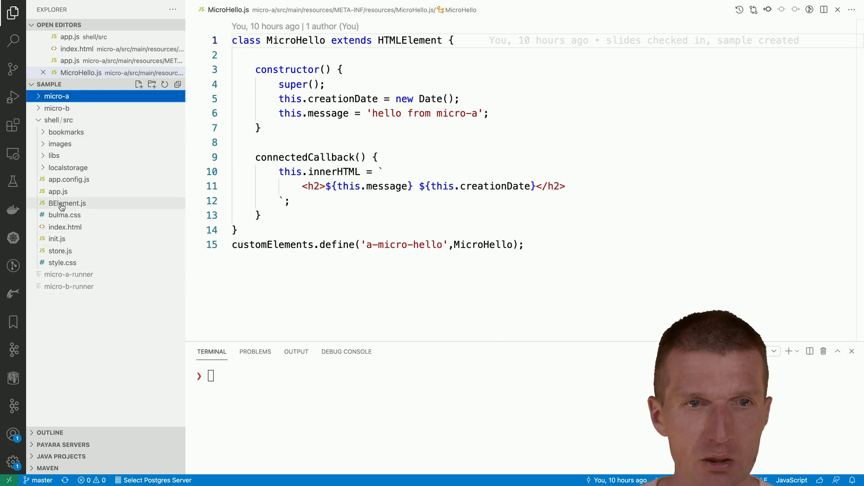
- Show shell/src/app.js routes and run the bsync alias to serve the shell on localhost:3000
click(58, 192)
scroll(390, 196, down, 3)
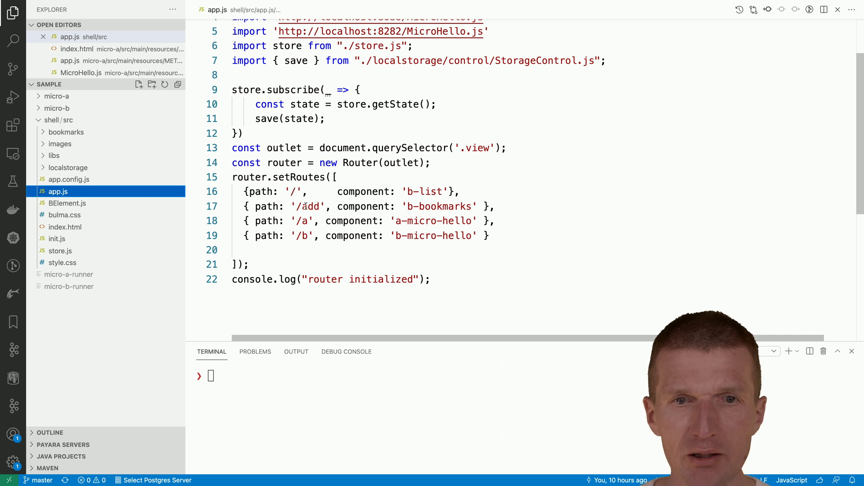
click(477, 382)
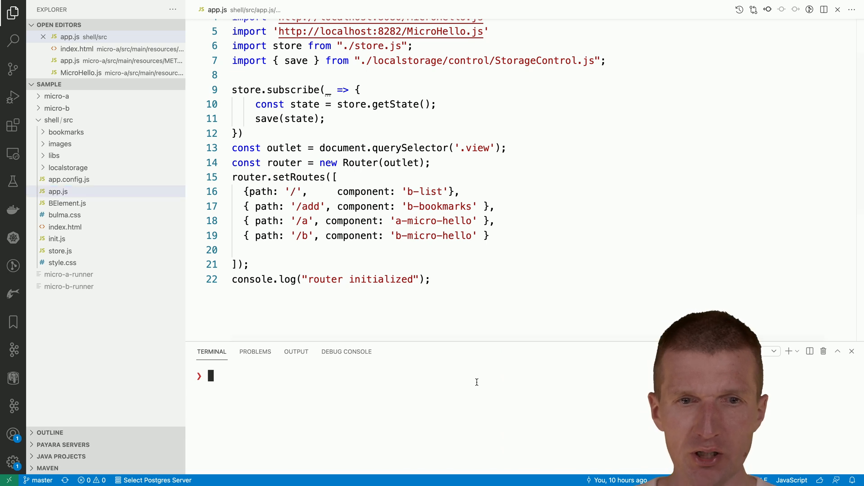
text(ls)
key(Return)
text(bsync)
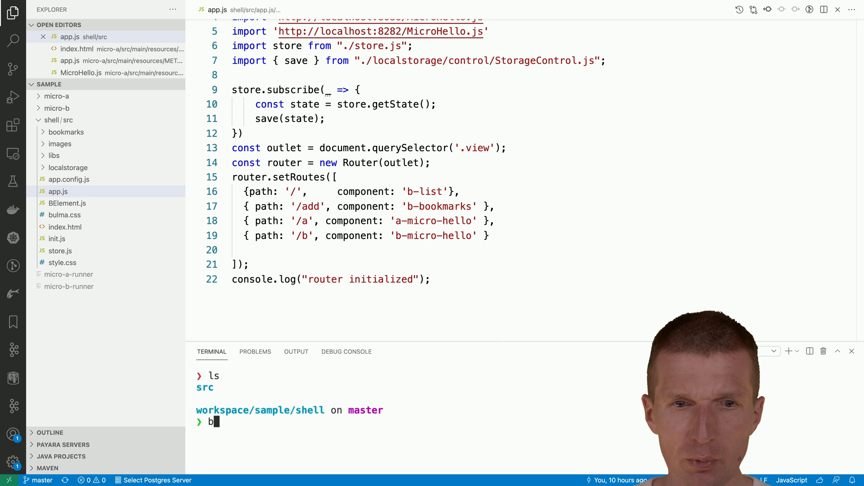
key(Return)
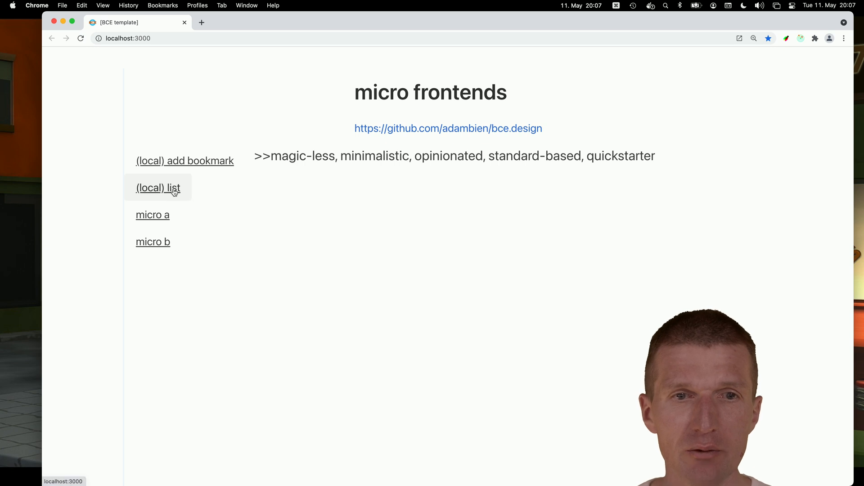
- Visit the shell's local add bookmark and bookmark list views at localhost:3000
click(186, 162)
click(279, 247)
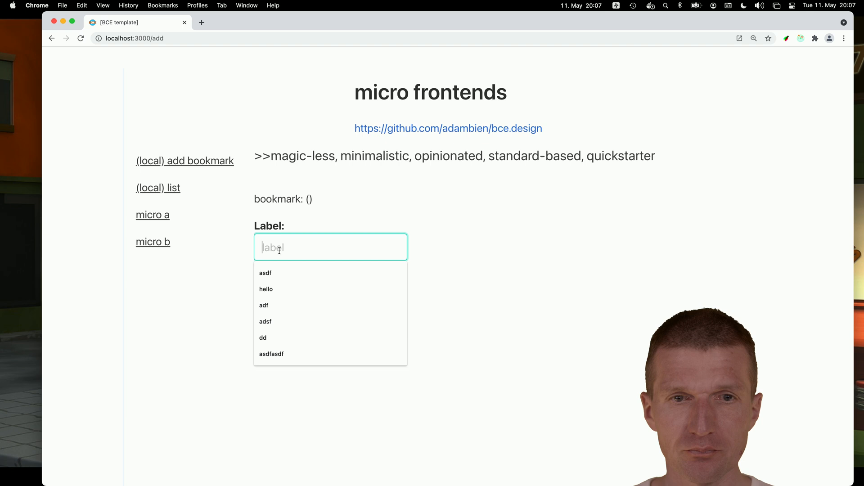
click(336, 199)
click(162, 188)
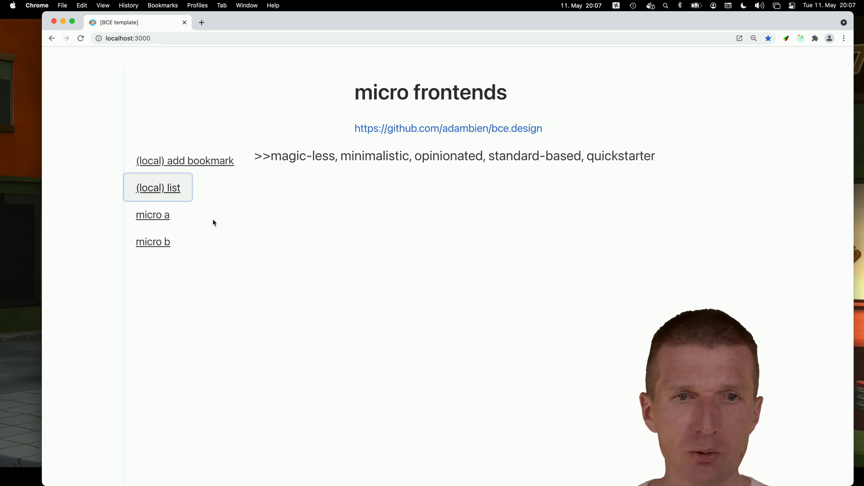
- Switch between the micro a and micro b routes showing their remote hello messages, ending on micro a
click(163, 220)
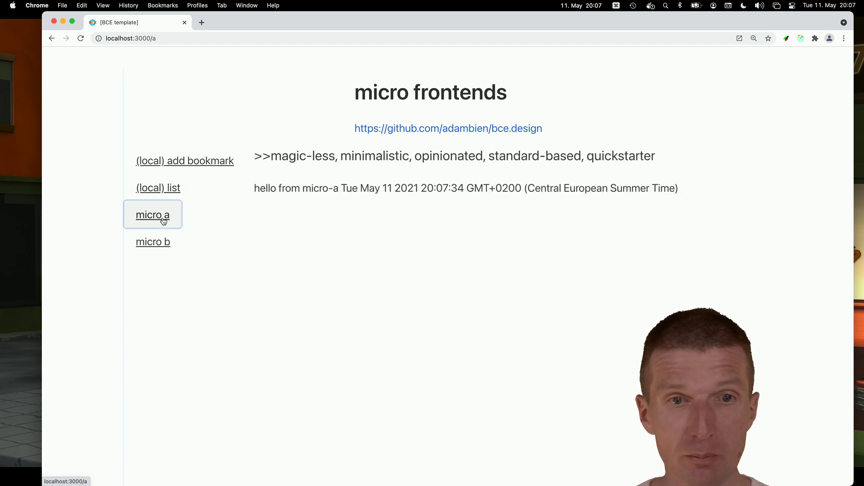
click(159, 244)
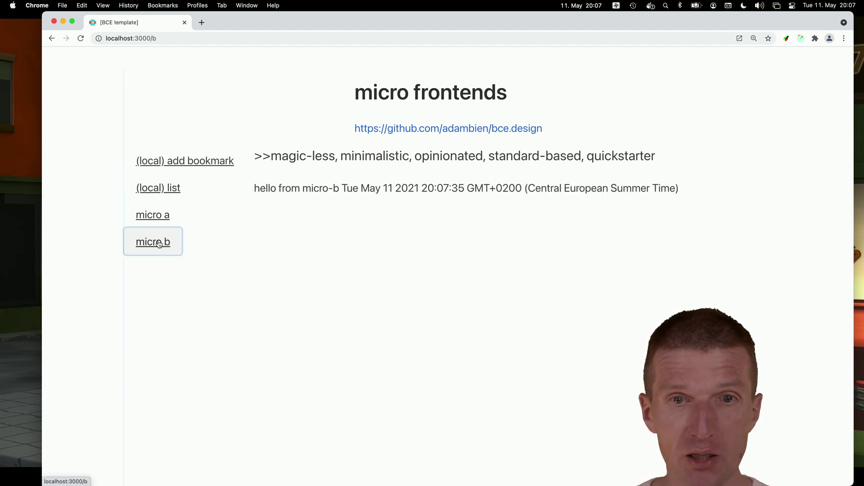
click(154, 215)
click(154, 242)
click(157, 214)
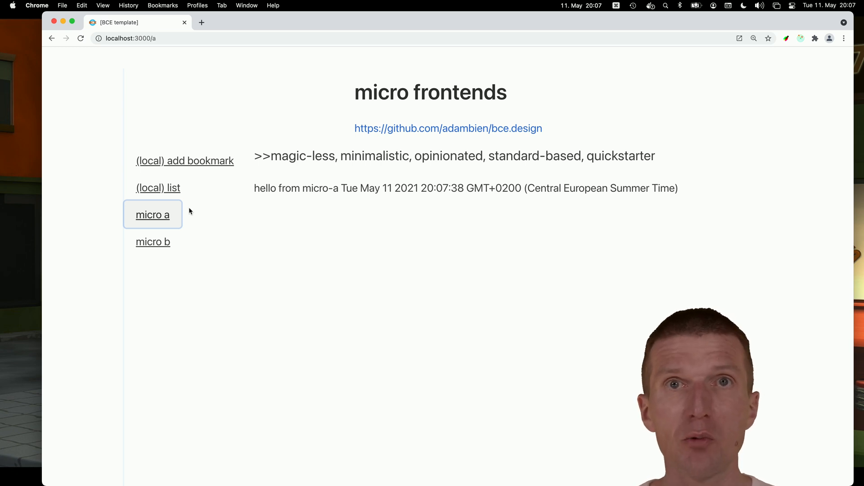
key(super+Tab)
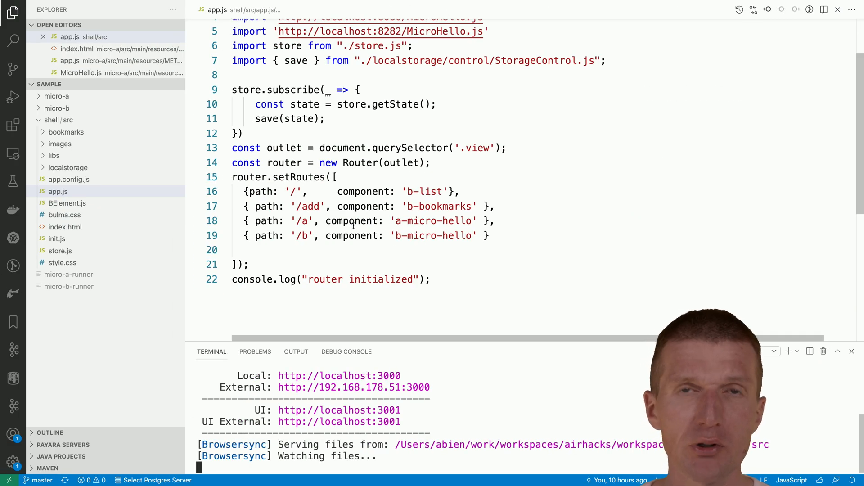
click(301, 221)
click(302, 236)
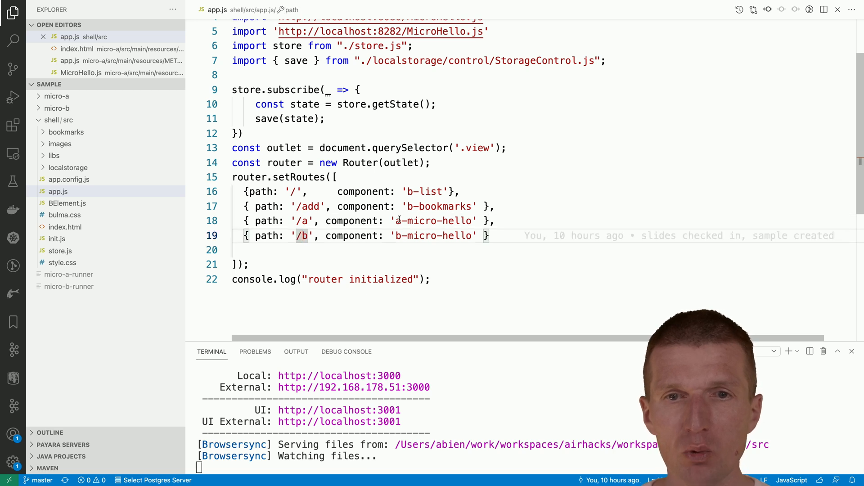
scroll(465, 187, up, 3)
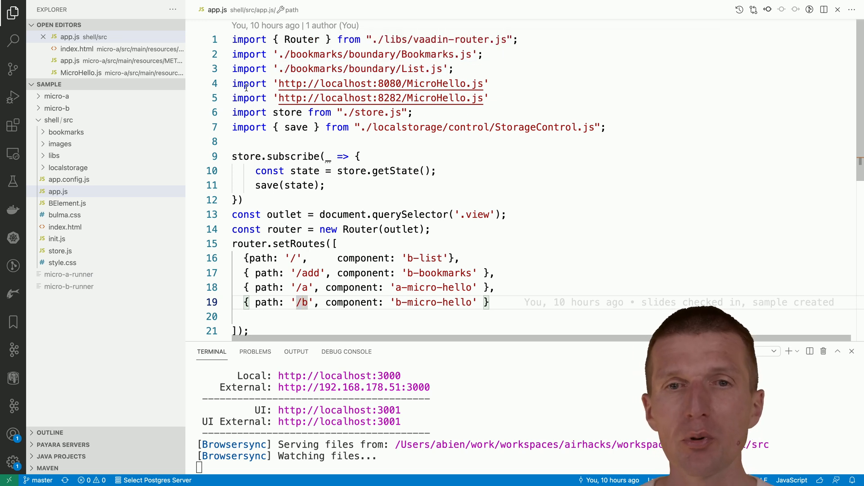
mouse_move(392, 97)
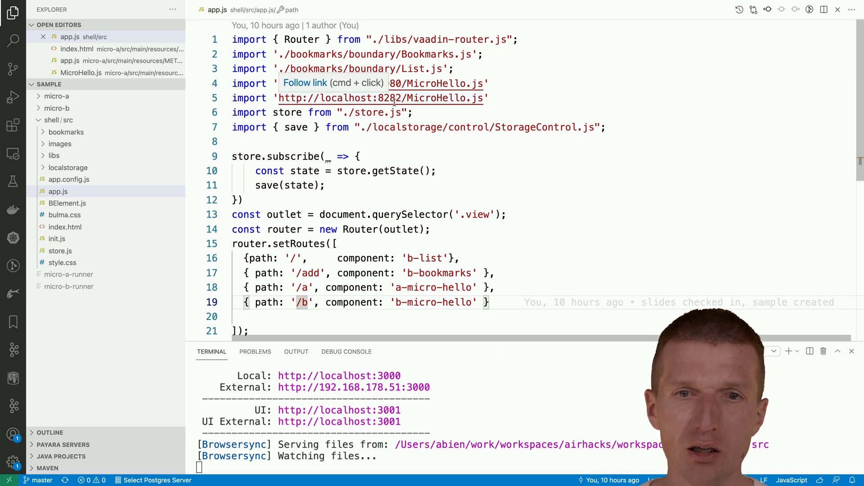
double_click(399, 287)
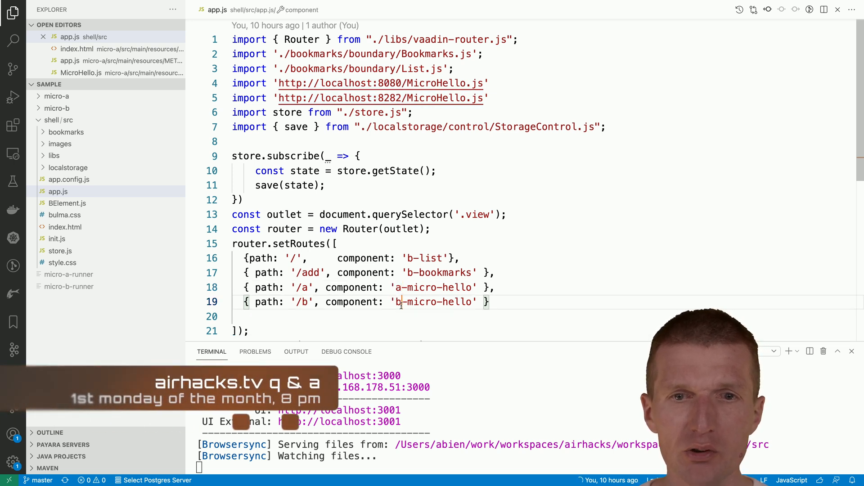
double_click(400, 304)
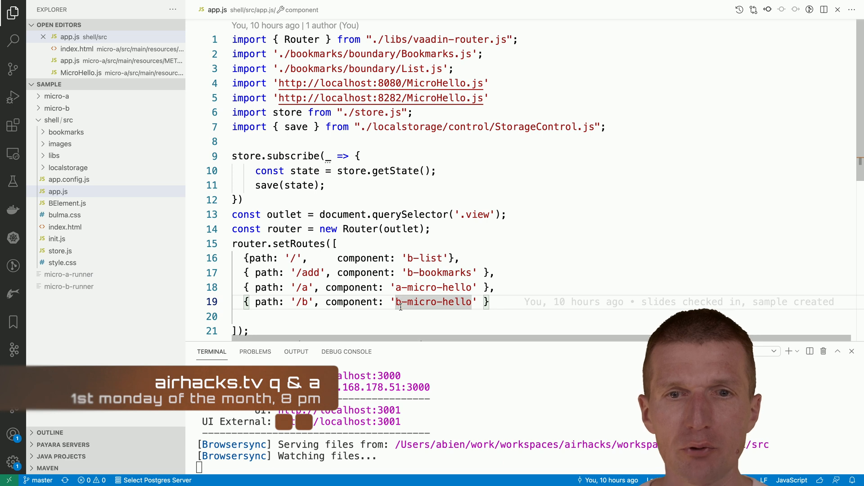